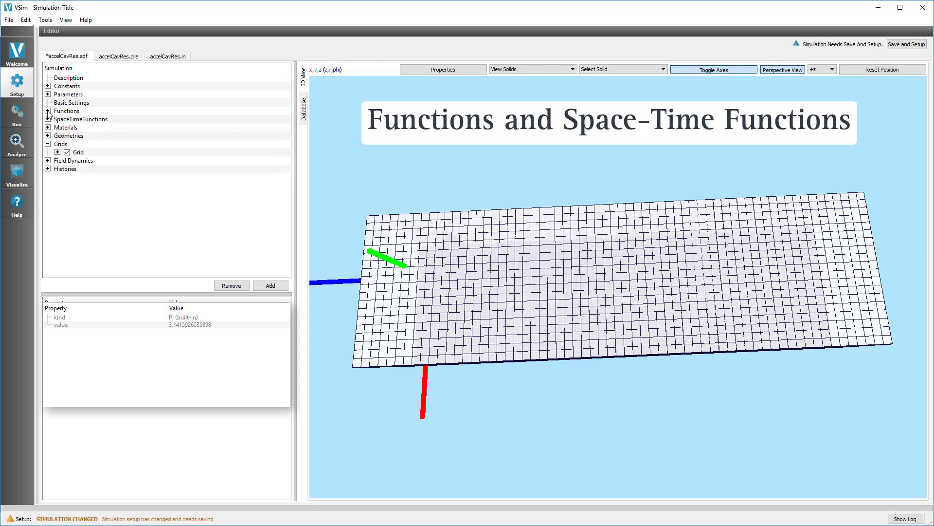
left_click(49, 112)
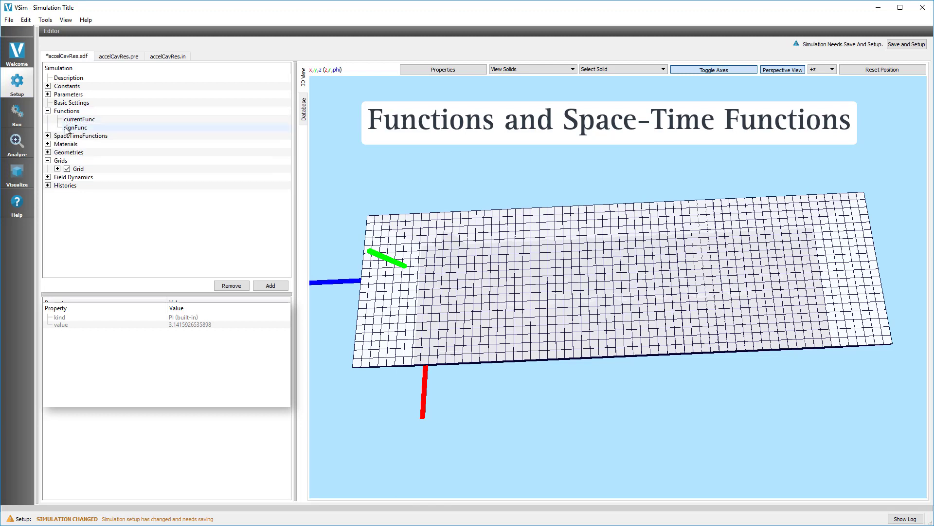
Step: Expand Functions and inspect the full expression of the currentFunc function
left_click(68, 119)
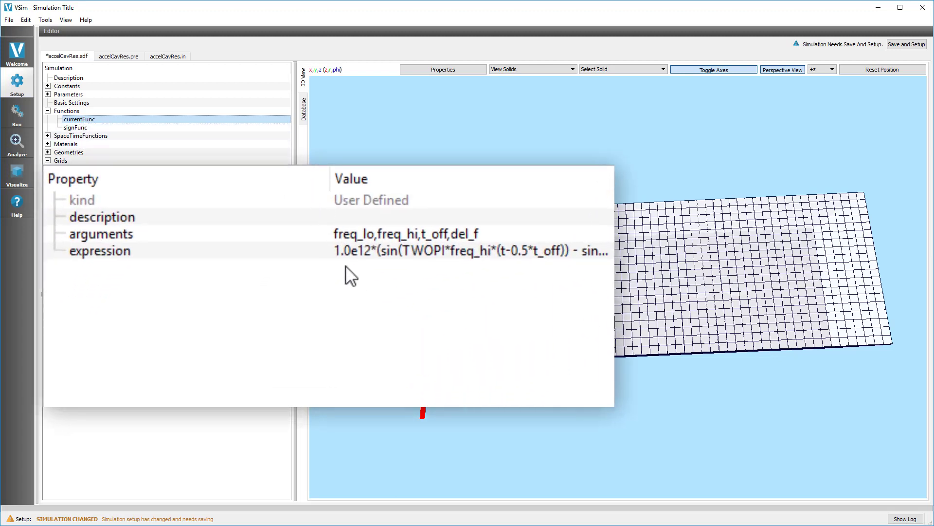
double_click(428, 258)
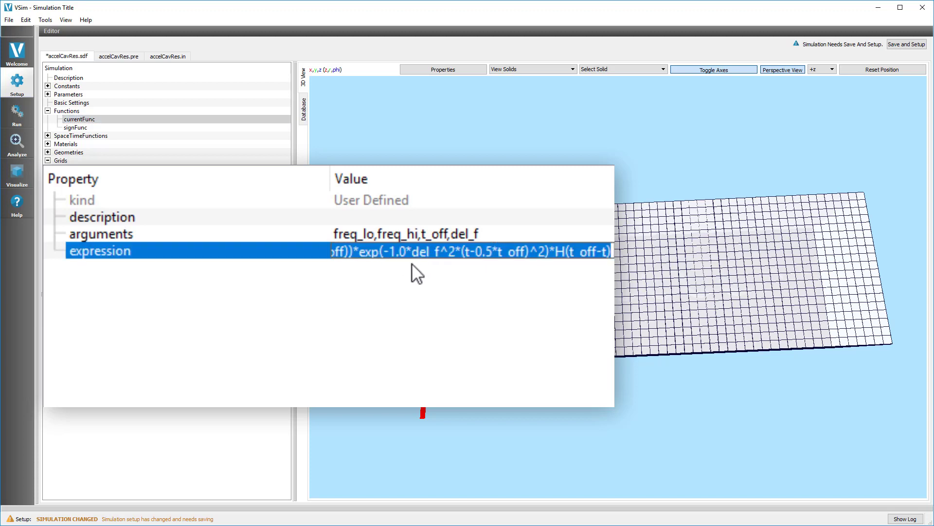
left_click(413, 259)
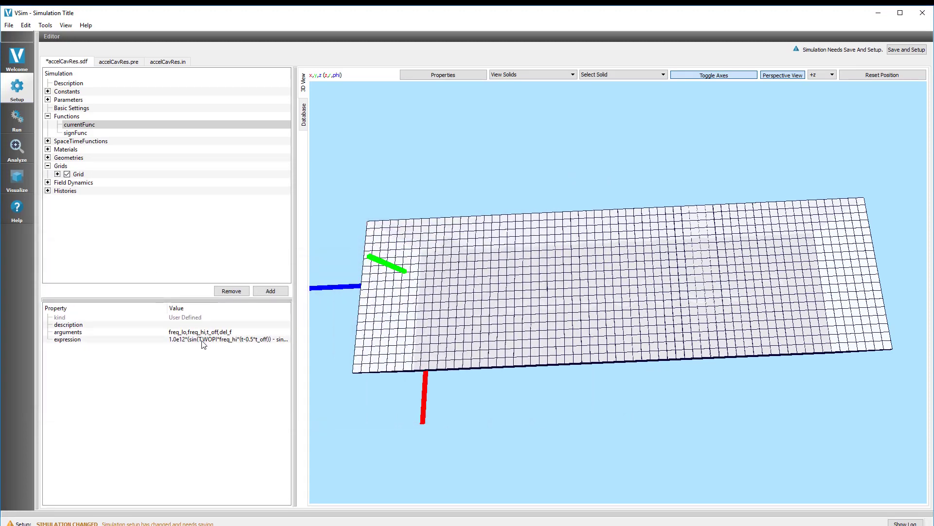
Step: Inspect the signFunc function and the currentSTF space-time function
left_click(83, 135)
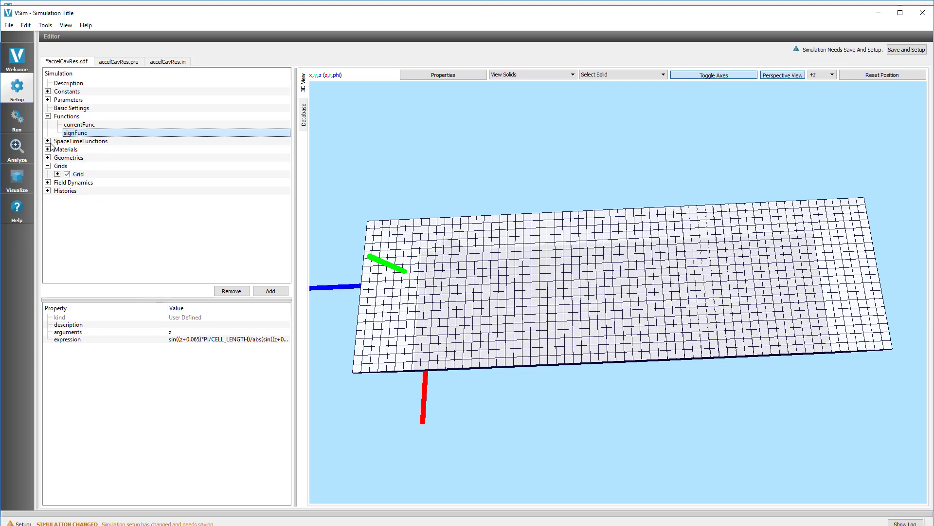
left_click(48, 141)
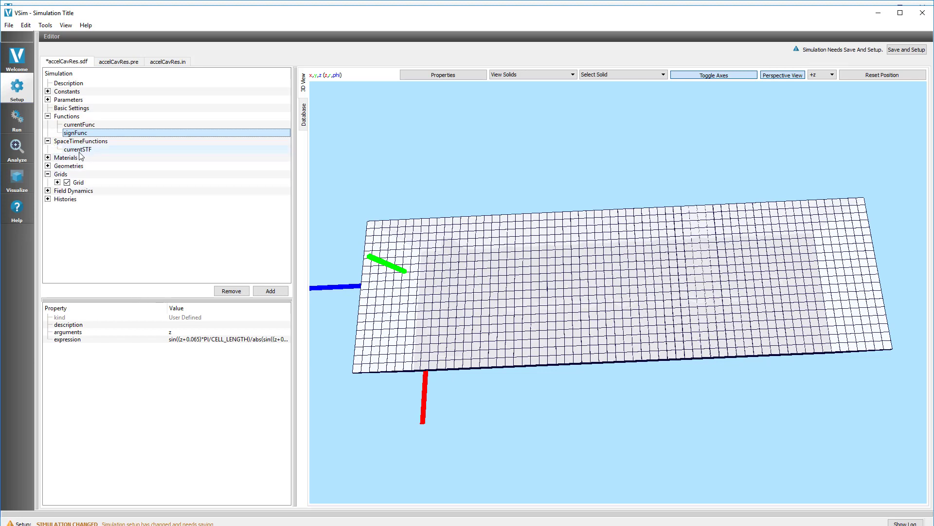
left_click(77, 149)
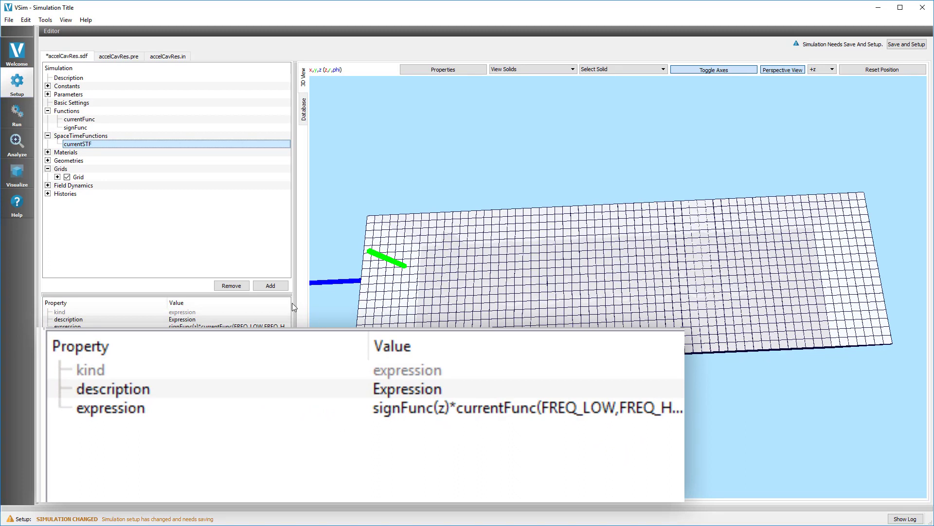
Step: Hide the grid in the 3D view to reveal the cavity solids
left_click(67, 177)
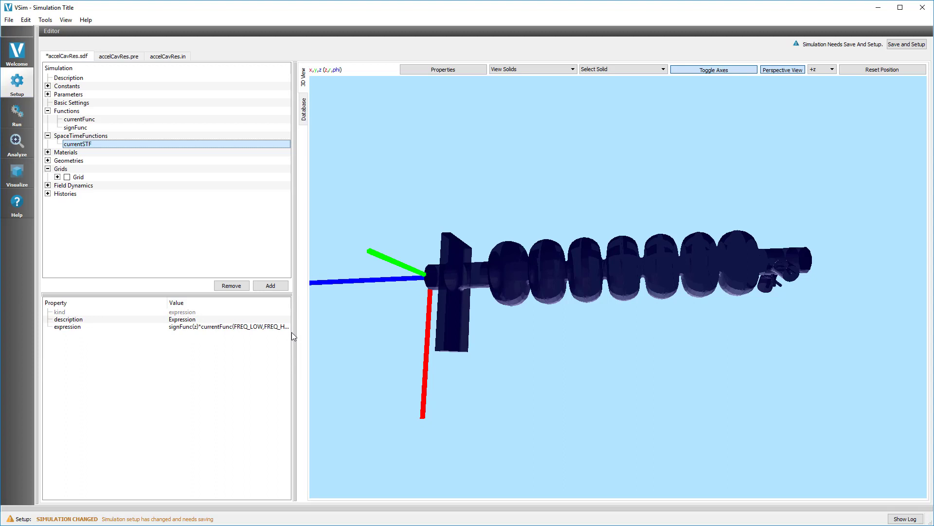
left_click_drag(293, 330, 452, 336)
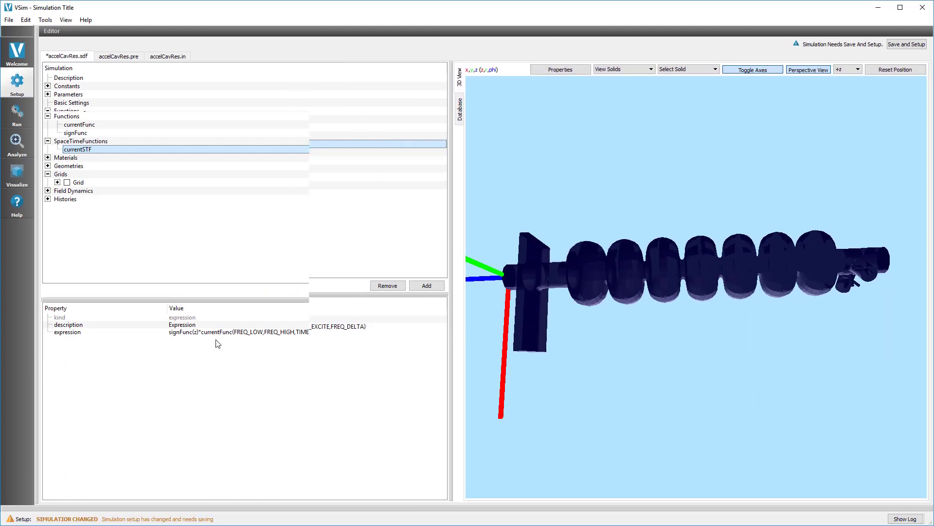
left_click_drag(452, 294, 312, 298)
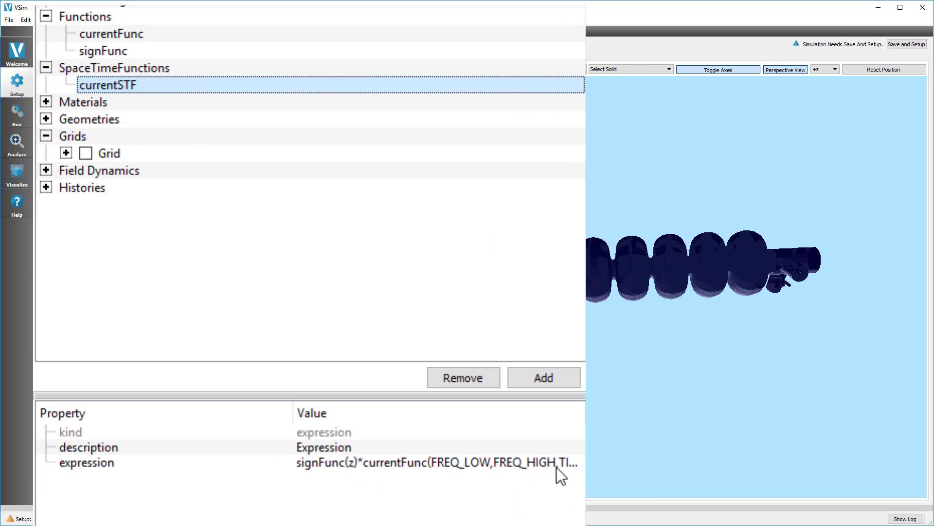
Step: Collapse Functions and SpaceTimeFunctions and select the Grid to view its bounds and cell counts
left_click(113, 33)
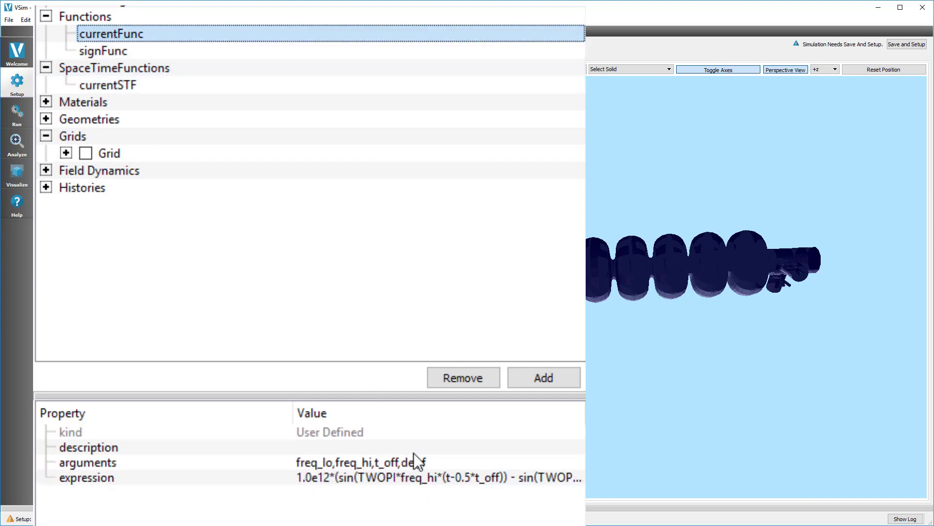
left_click(45, 17)
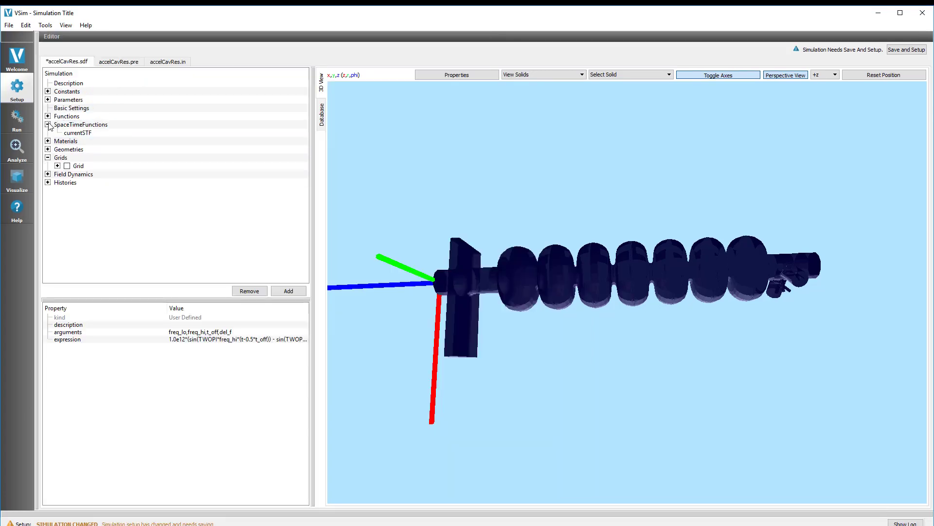
left_click(46, 68)
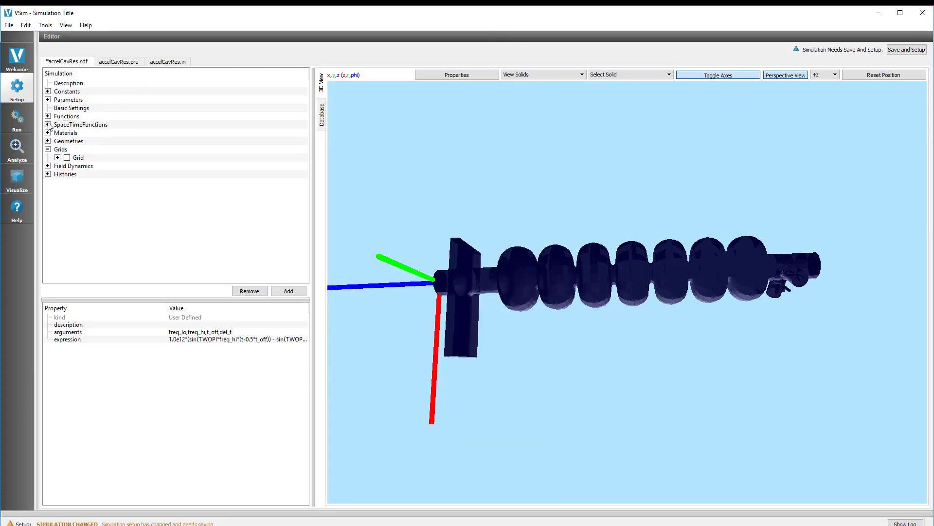
left_click(79, 158)
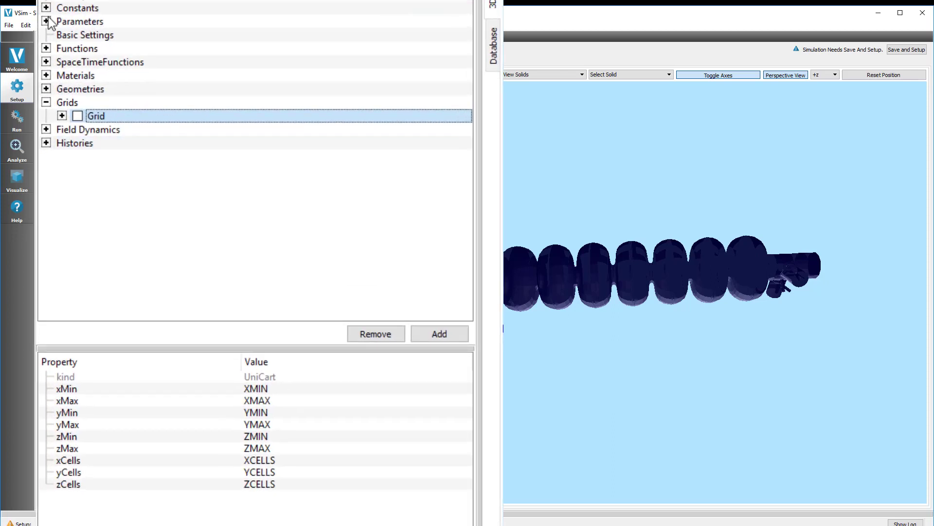
Step: Examine the XMIN, XMAX, YMIN and YMAX constants referenced by the grid, then reselect the Grid
left_click(46, 8)
left_click(119, 238)
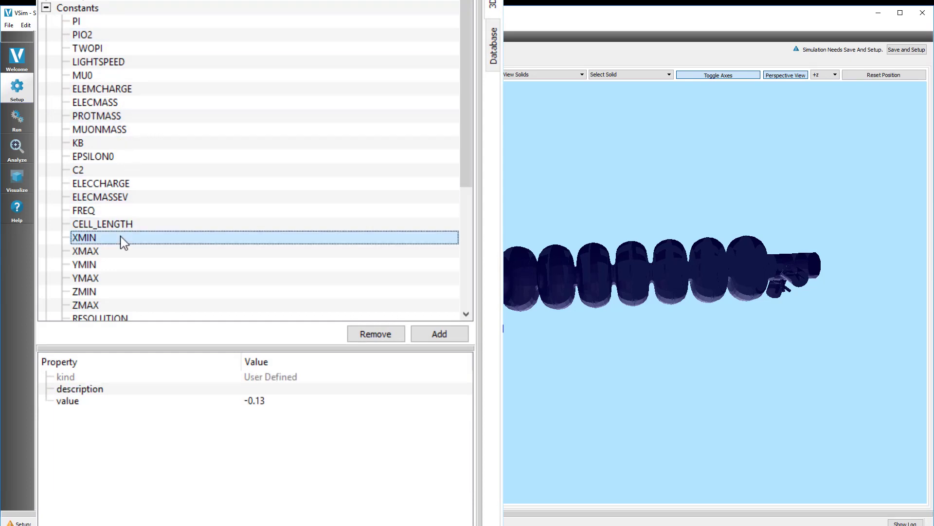
left_click(113, 252)
left_click(115, 268)
left_click(115, 279)
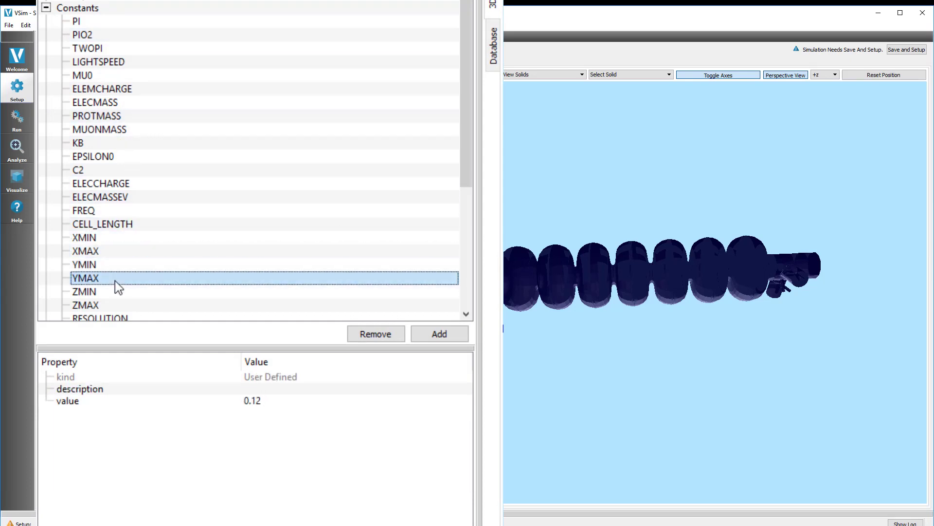
left_click(47, 8)
left_click(97, 116)
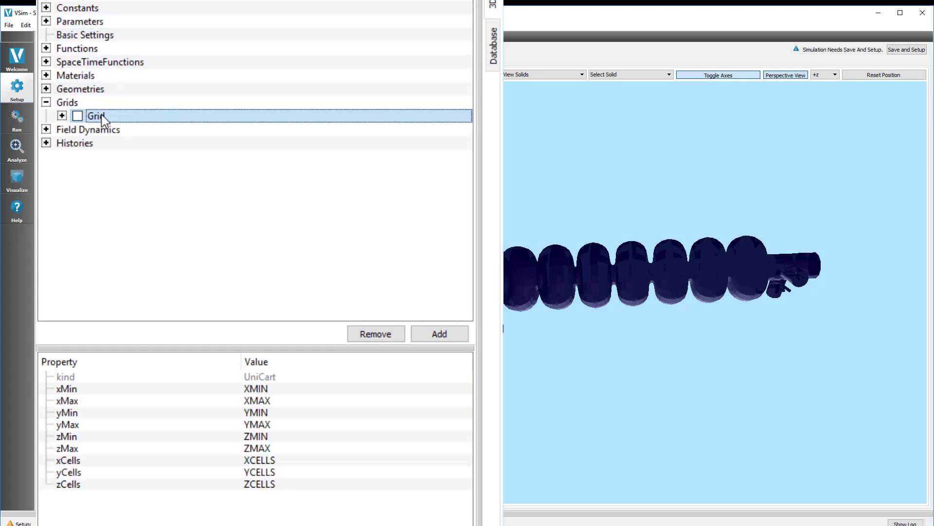
Step: Browse the constants that can be assigned to the grid's xMin
right_click(265, 388)
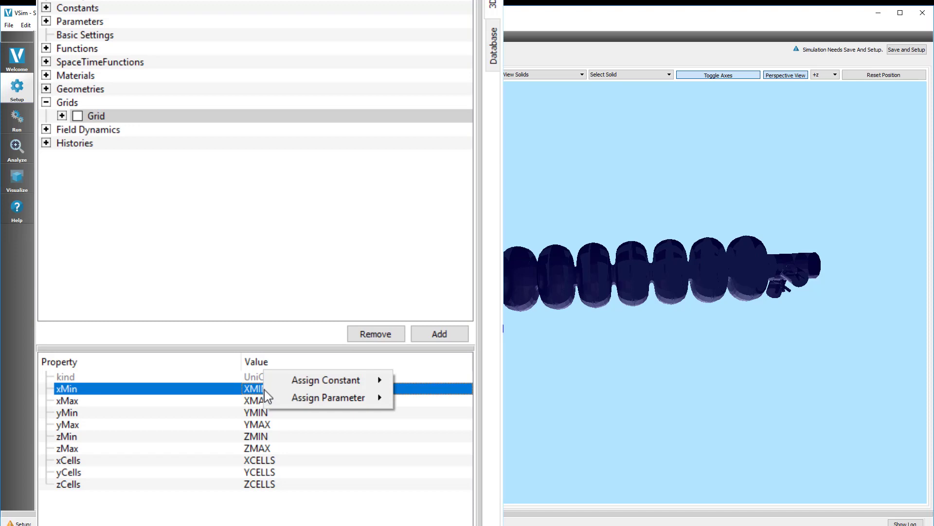
mouse_move(378, 387)
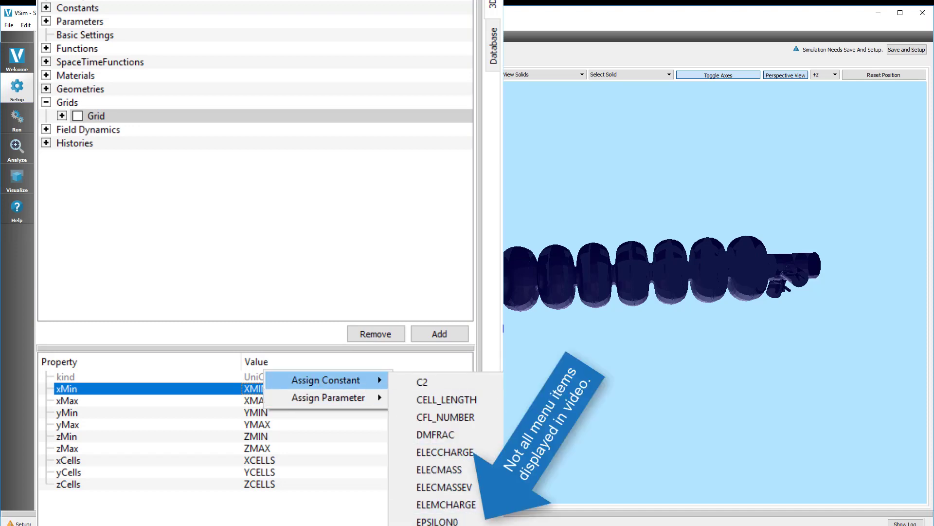
left_click(441, 523)
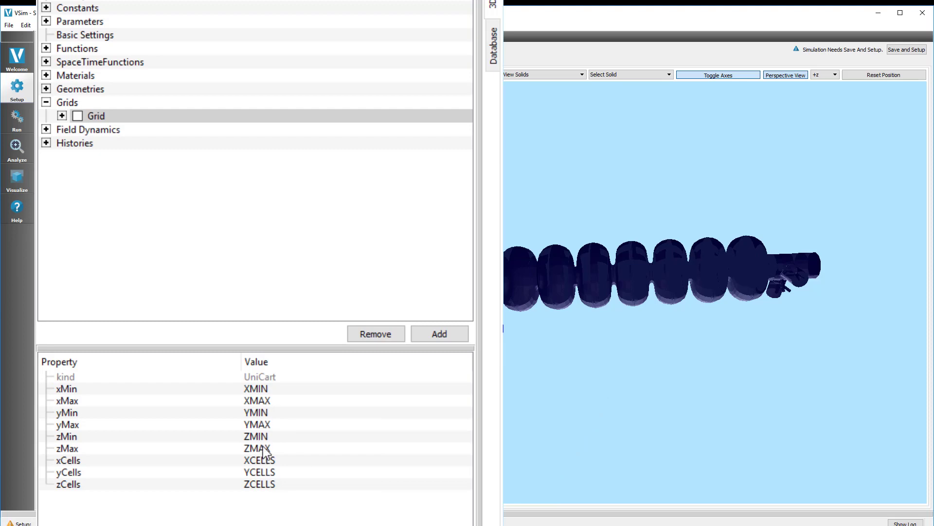
Step: Select the grid's cell-count properties and browse the parameters assignable to xCells
left_click(250, 460)
left_click(252, 472)
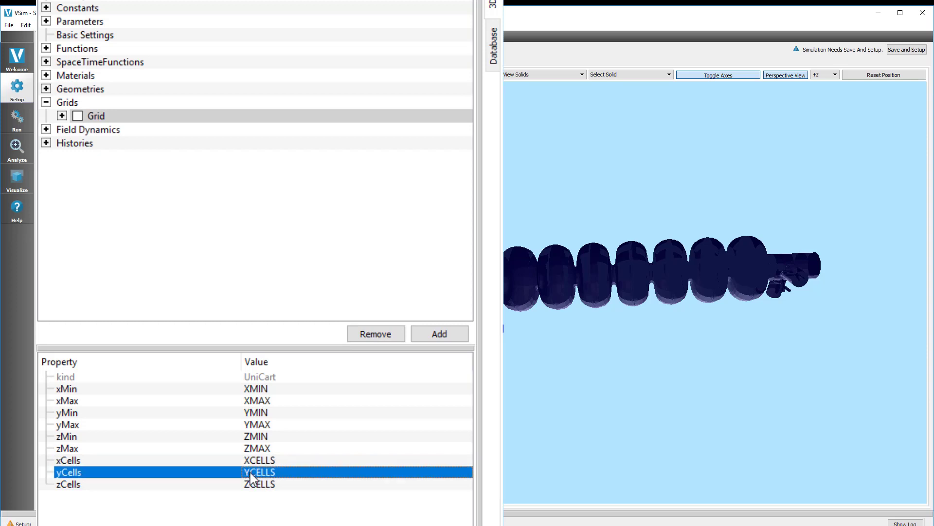
left_click(254, 484)
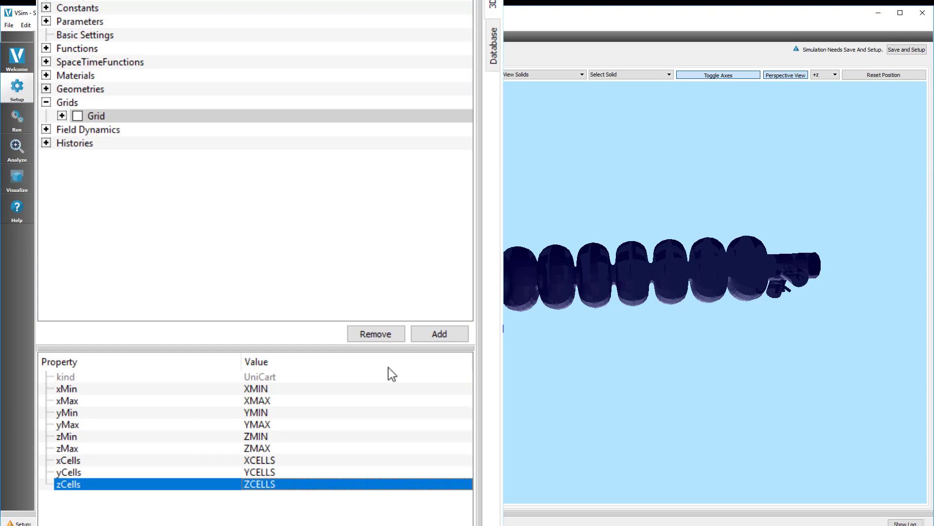
right_click(276, 457)
mouse_move(333, 462)
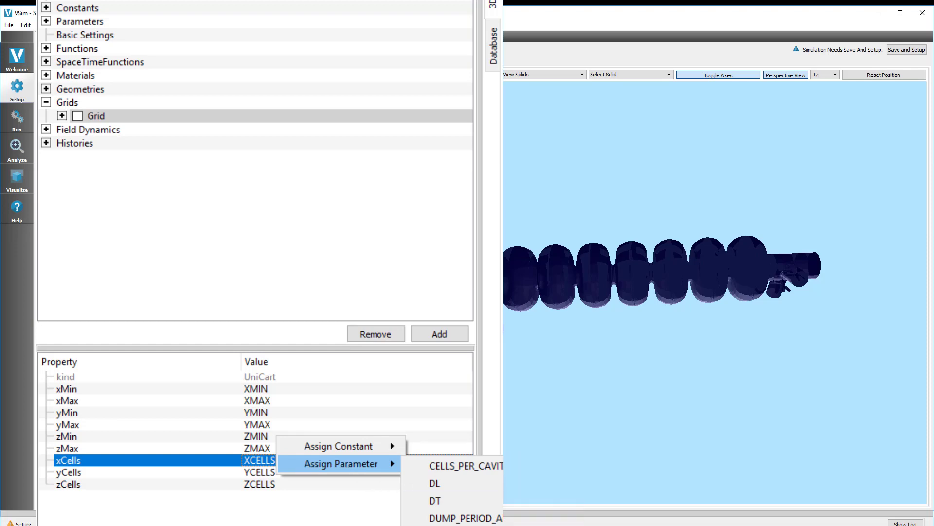
key("Escape")
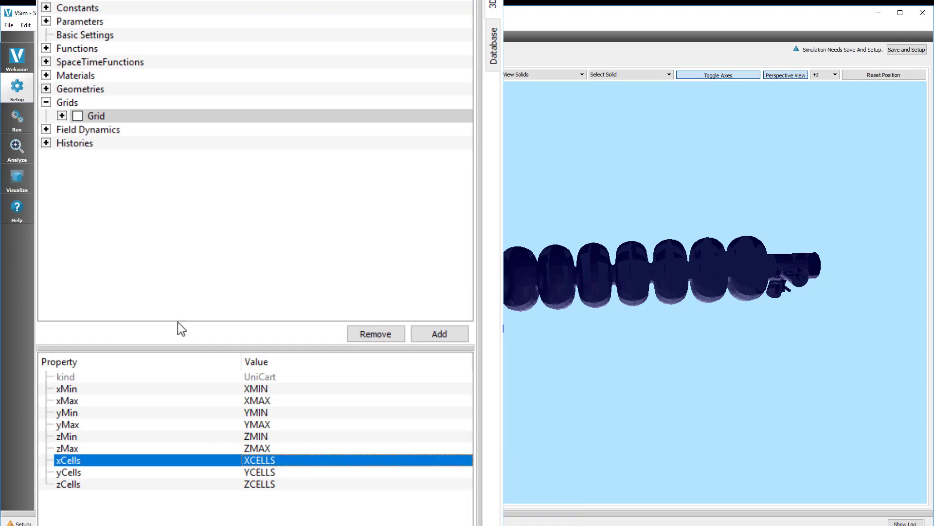
Step: Show the grid again and inspect the Electric Field, Magnetic Field and Current Density entries
left_click(78, 116)
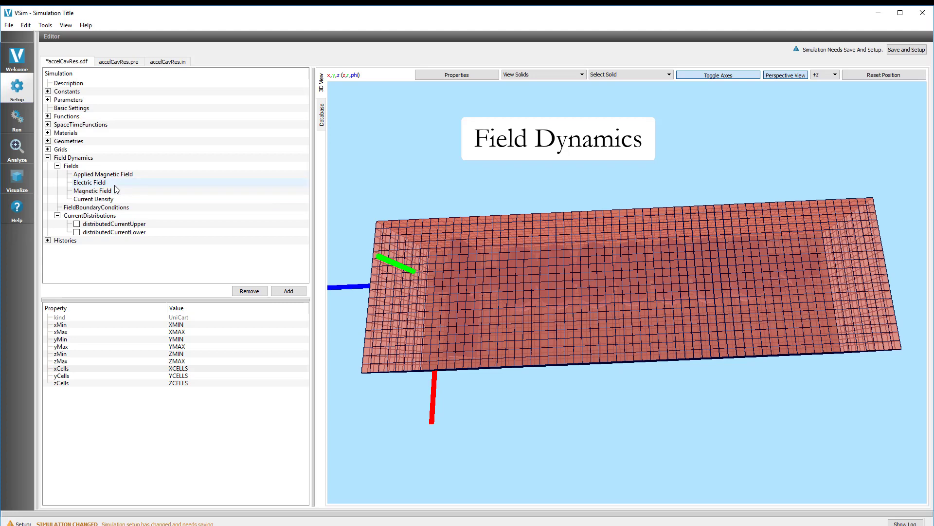
left_click(115, 184)
left_click(117, 191)
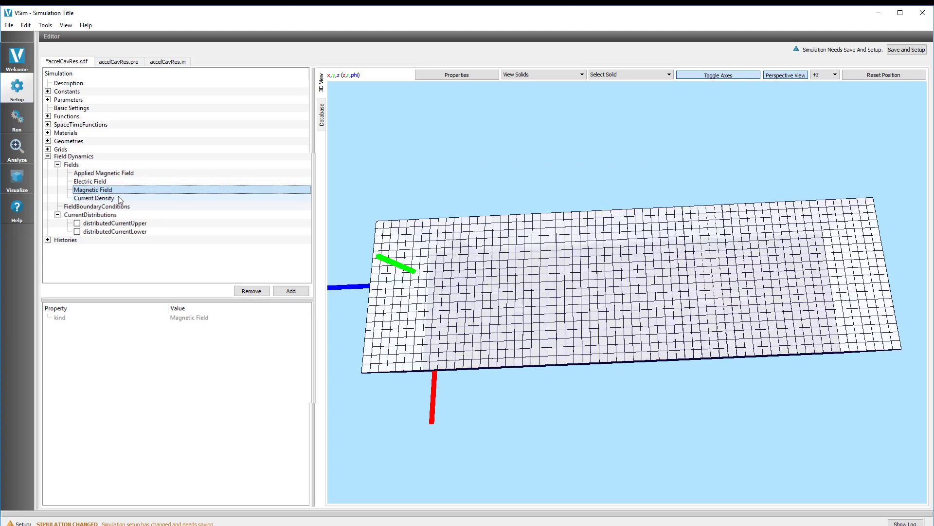
left_click(118, 199)
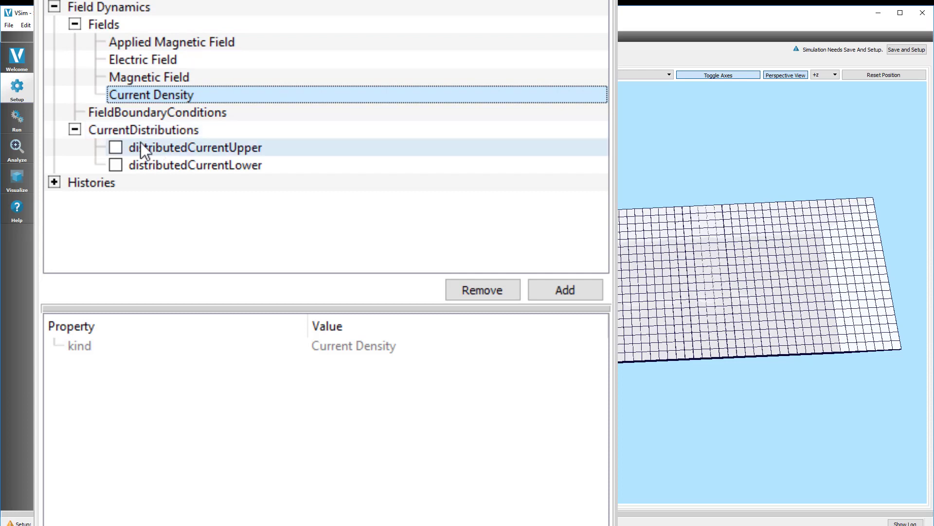
Step: Open the options for adding a current distribution under CurrentDistributions
right_click(132, 130)
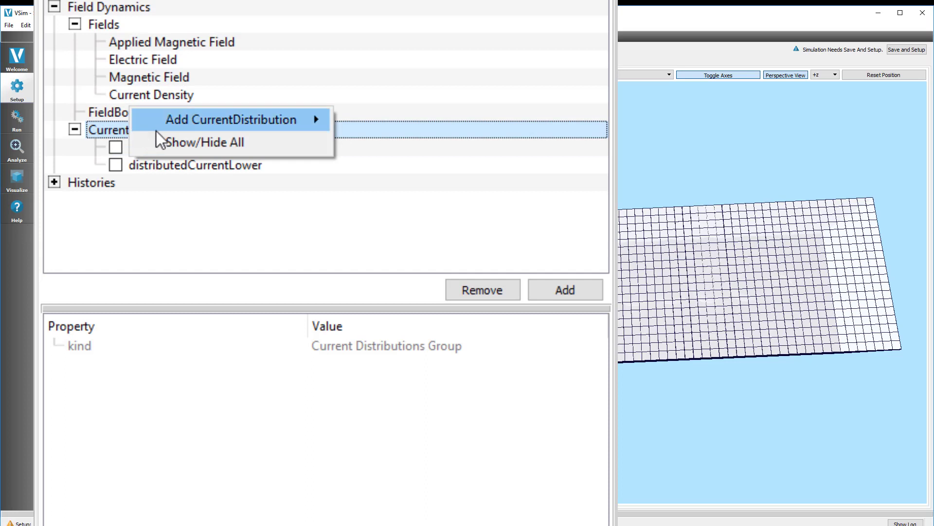
mouse_move(274, 121)
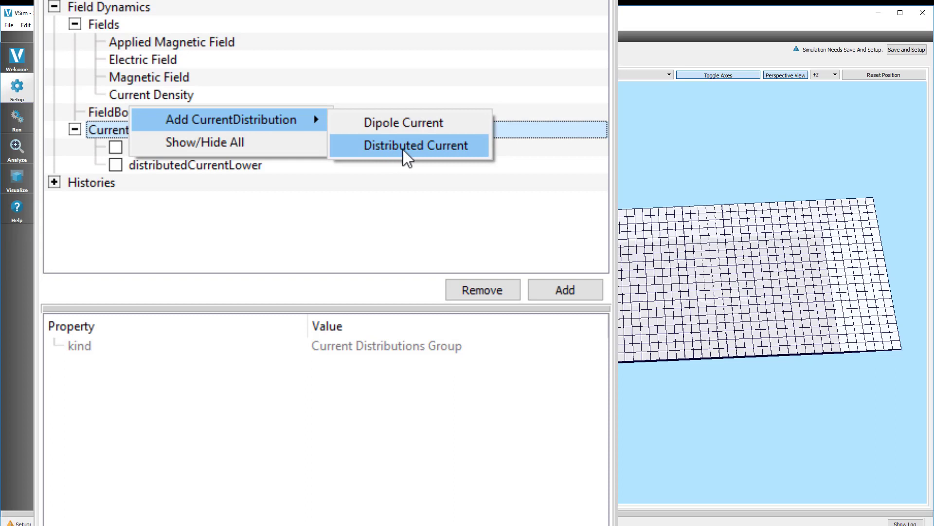
left_click(350, 154)
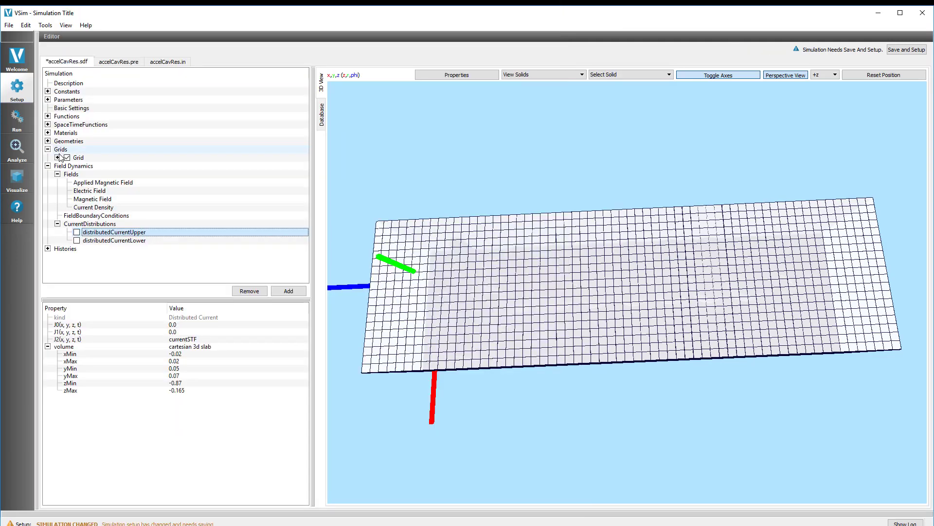
Step: Hide the grid and show both distributedCurrentUpper and distributedCurrentLower in the 3D view
left_click(66, 157)
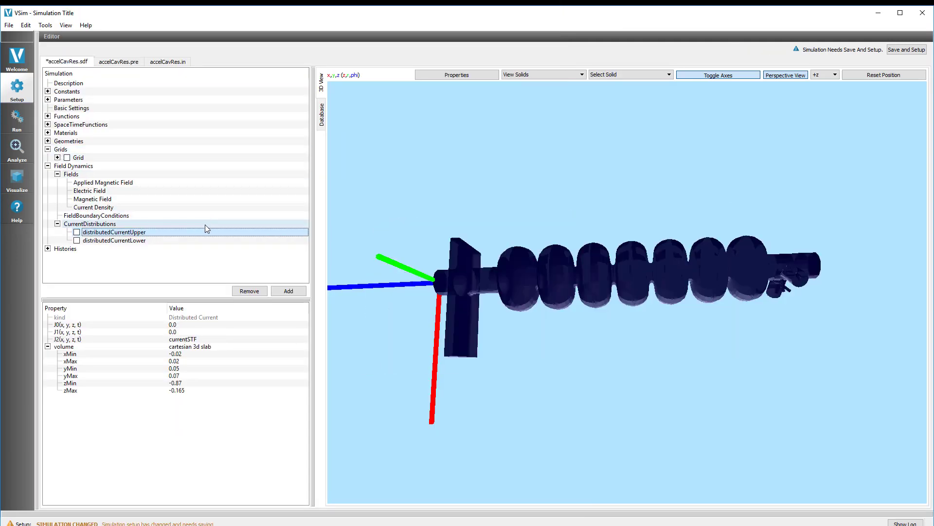
left_click(77, 232)
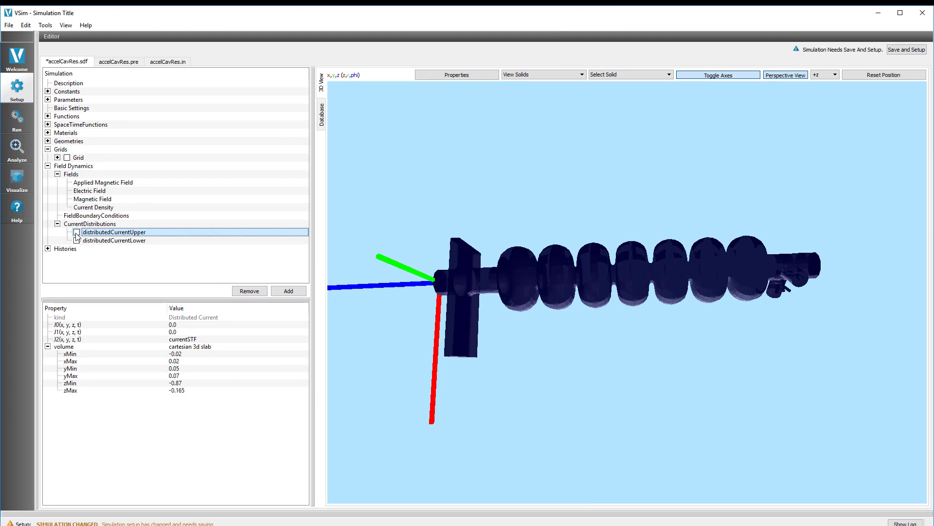
left_click(77, 240)
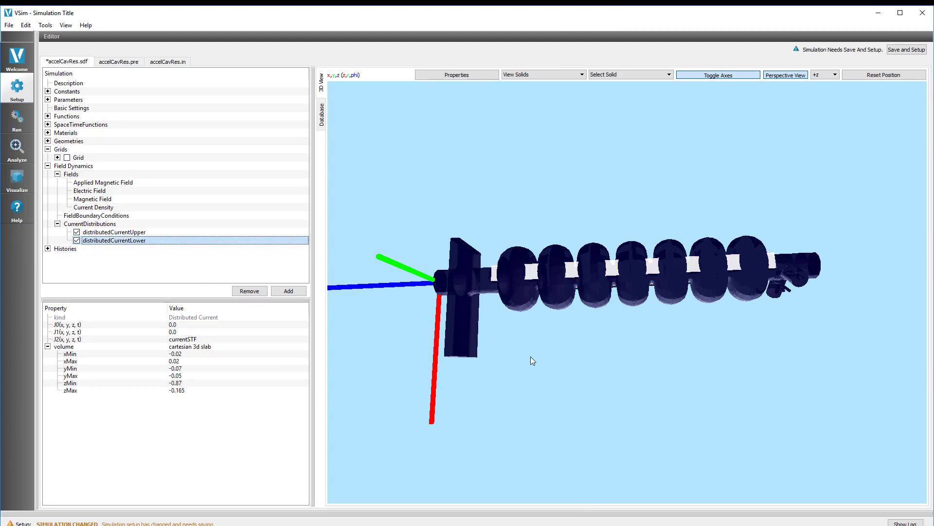
Step: Select distributedCurrentUpper and browse the assignment options for its J2 current component
left_click_drag(577, 345, 591, 162)
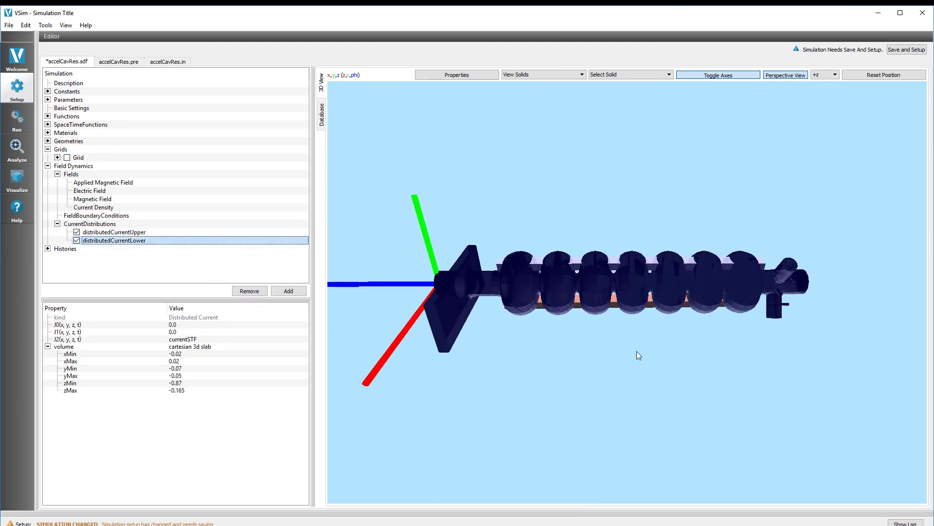
left_click_drag(639, 356, 616, 177)
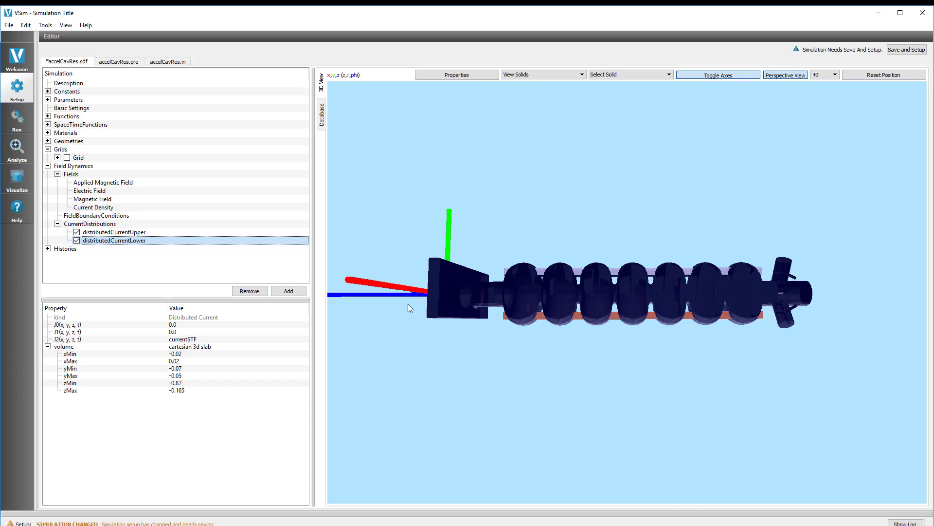
left_click(116, 234)
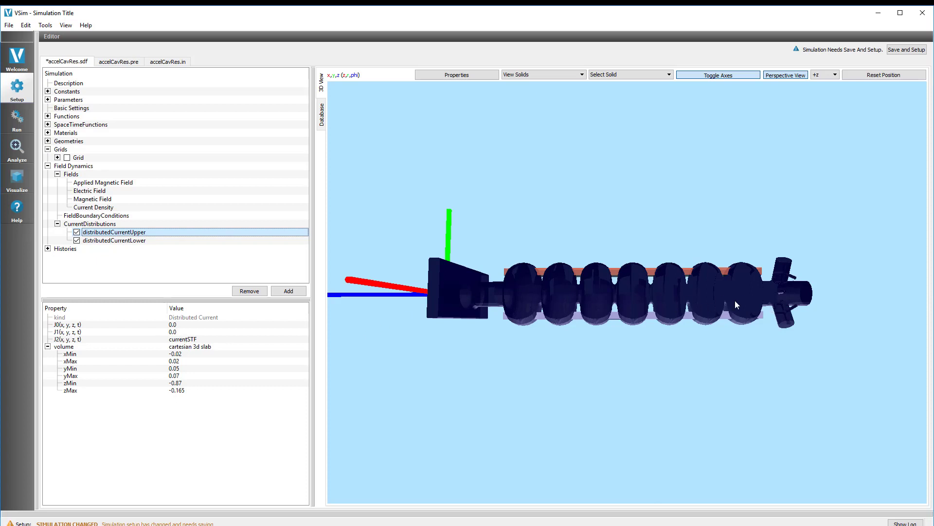
right_click(194, 340)
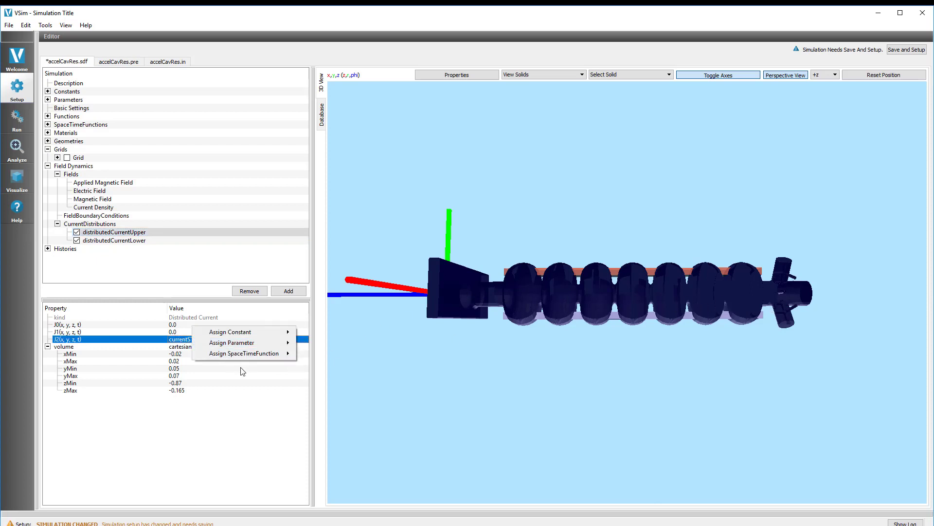
mouse_move(261, 360)
left_click(324, 356)
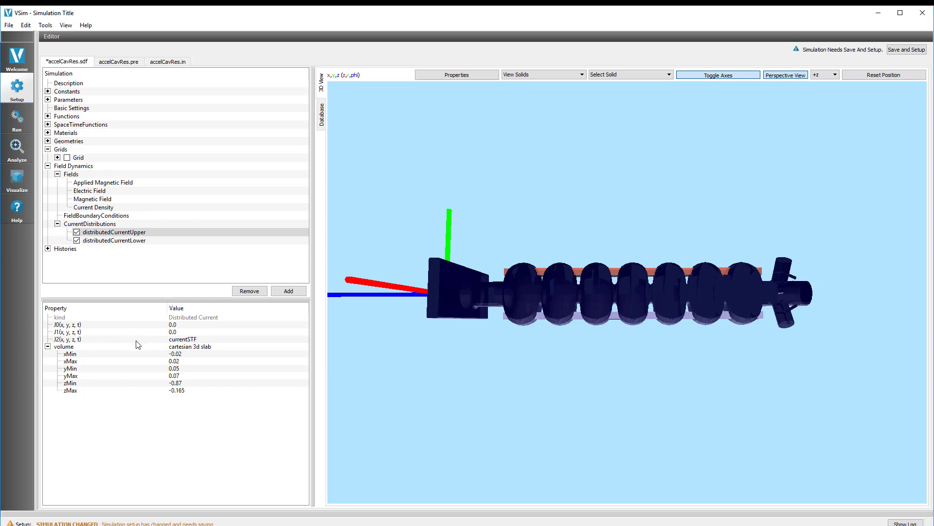
Step: Inspect the volume bounds of distributedCurrentUpper, then select distributedCurrentLower to compare
left_click(184, 354)
left_click(185, 361)
left_click(186, 369)
left_click(188, 376)
left_click(190, 383)
left_click(194, 390)
left_click(103, 241)
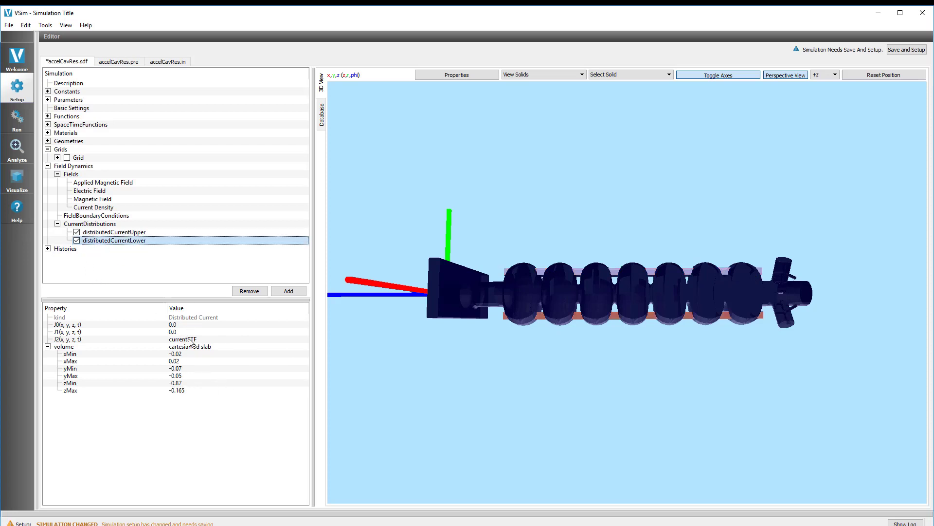